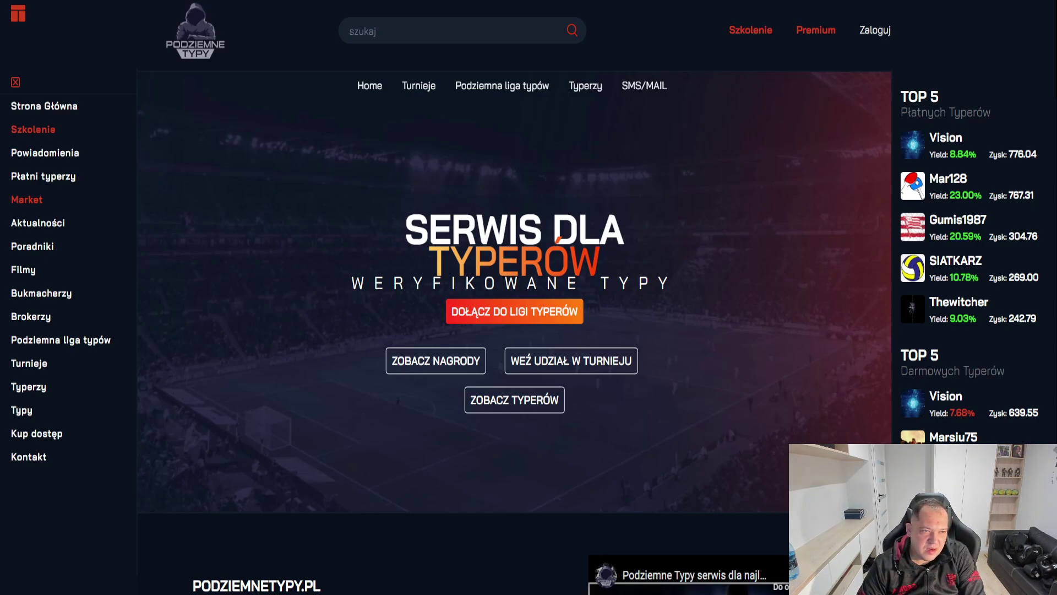
left_click(945, 137)
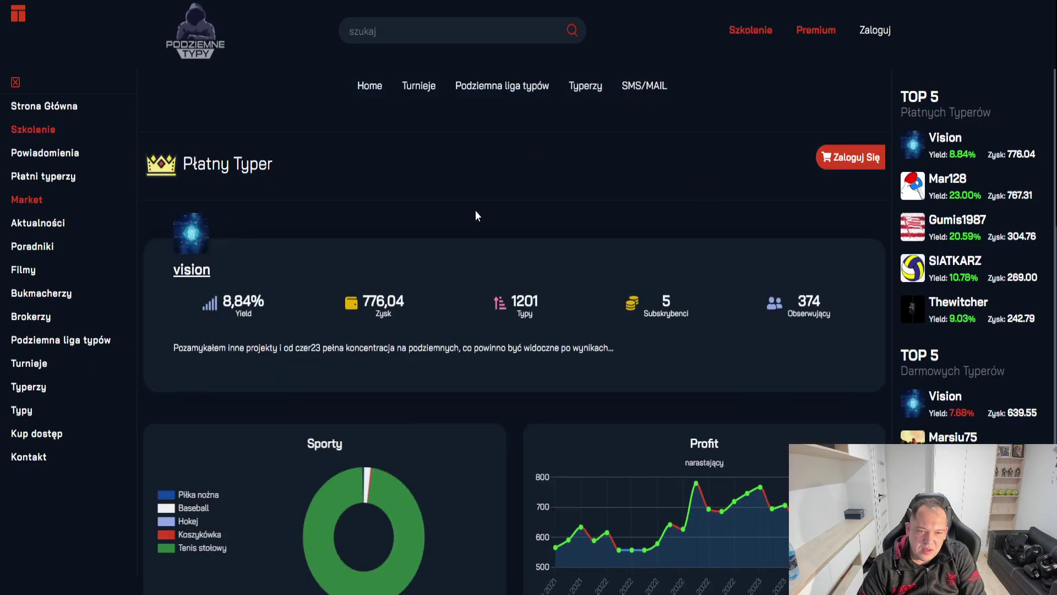
scroll(573, 330, "down", 5)
scroll(796, 350, "down", 2)
scroll(657, 286, "up", 4)
scroll(656, 287, "up", 3)
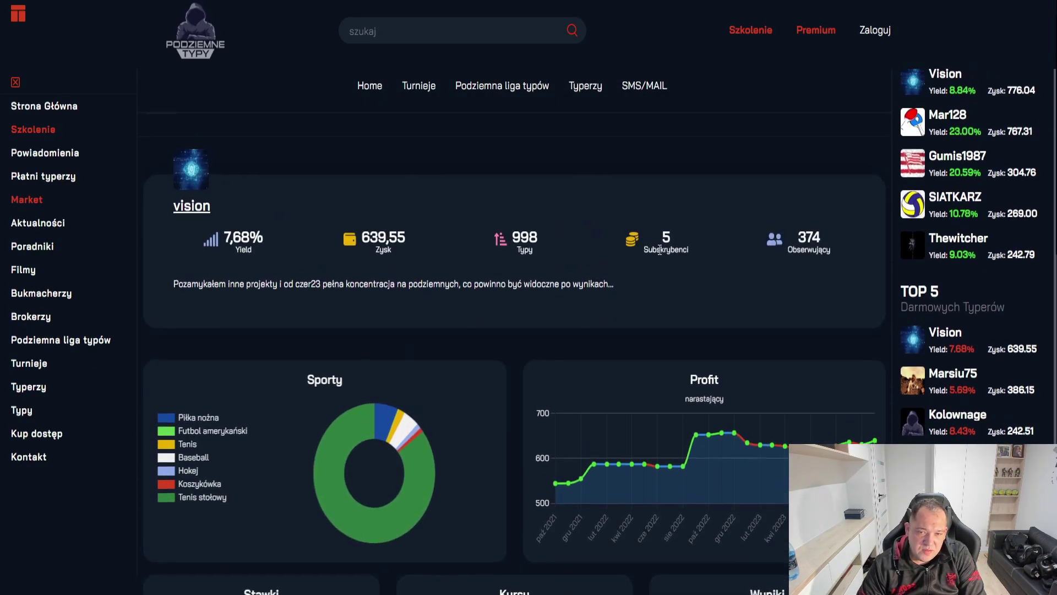
scroll(817, 335, "down", 6)
left_click(862, 323)
scroll(546, 236, "up", 6)
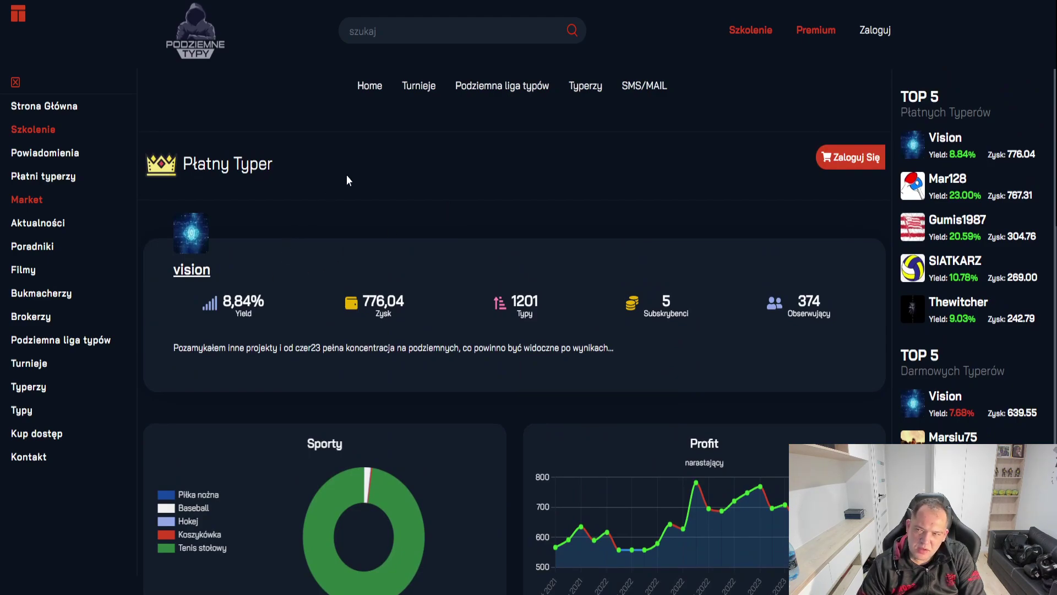
left_click(197, 48)
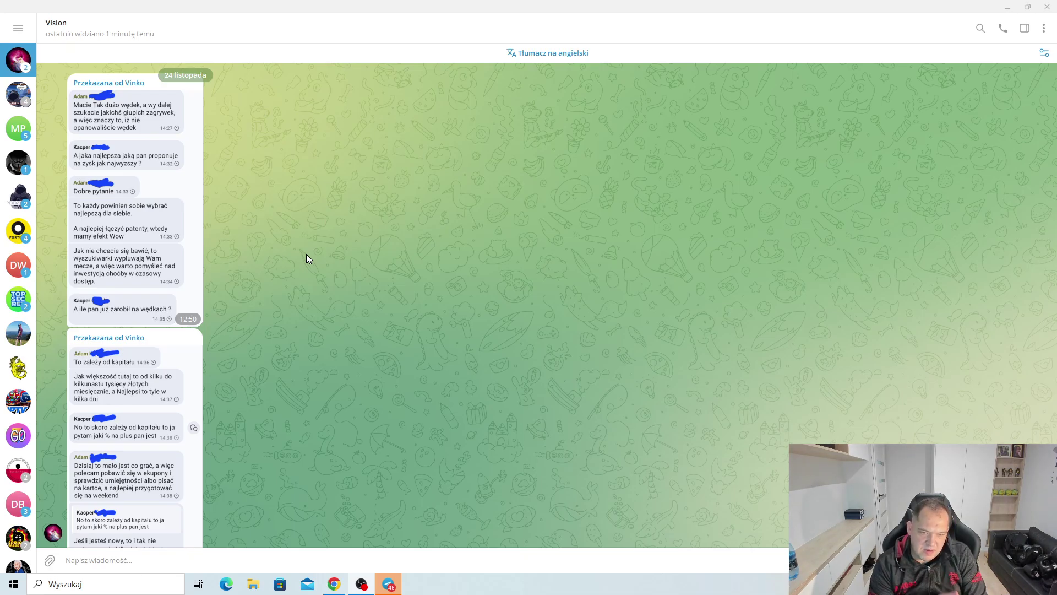
scroll(310, 268, "down", 1)
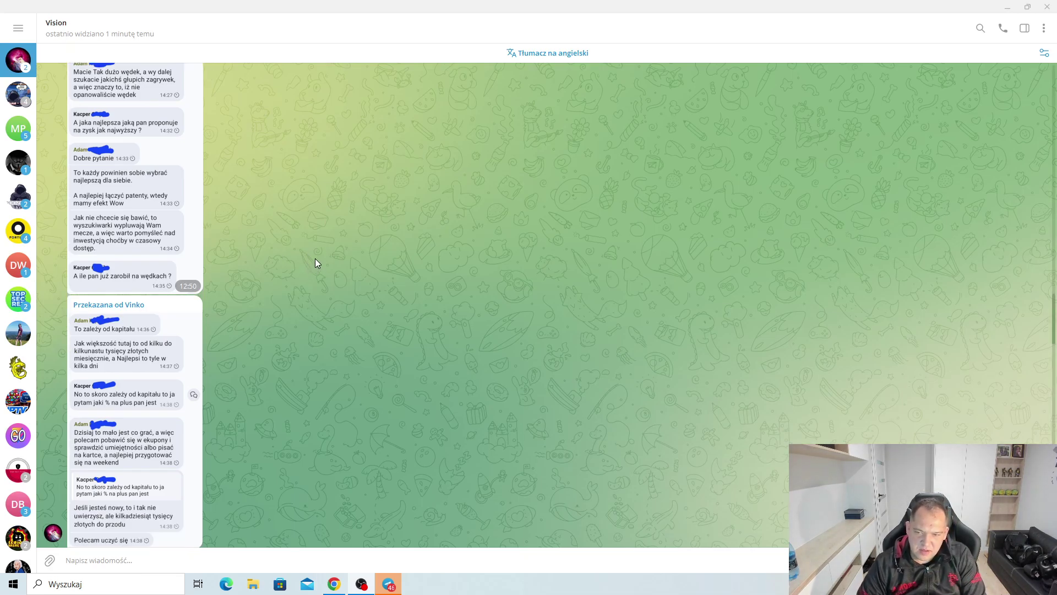
scroll(312, 270, "down", 1)
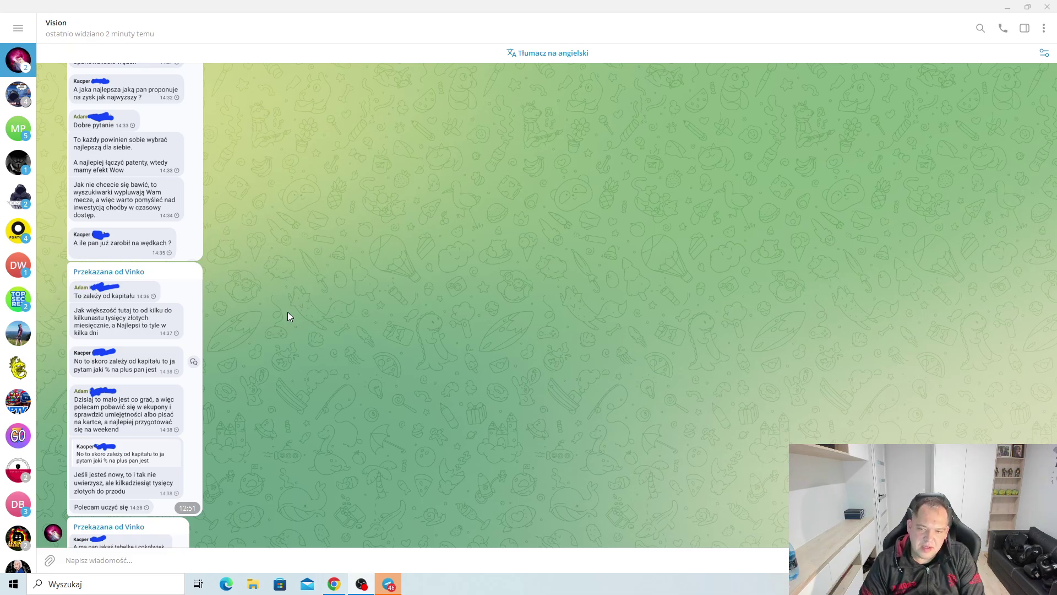
scroll(288, 311, "down", 1)
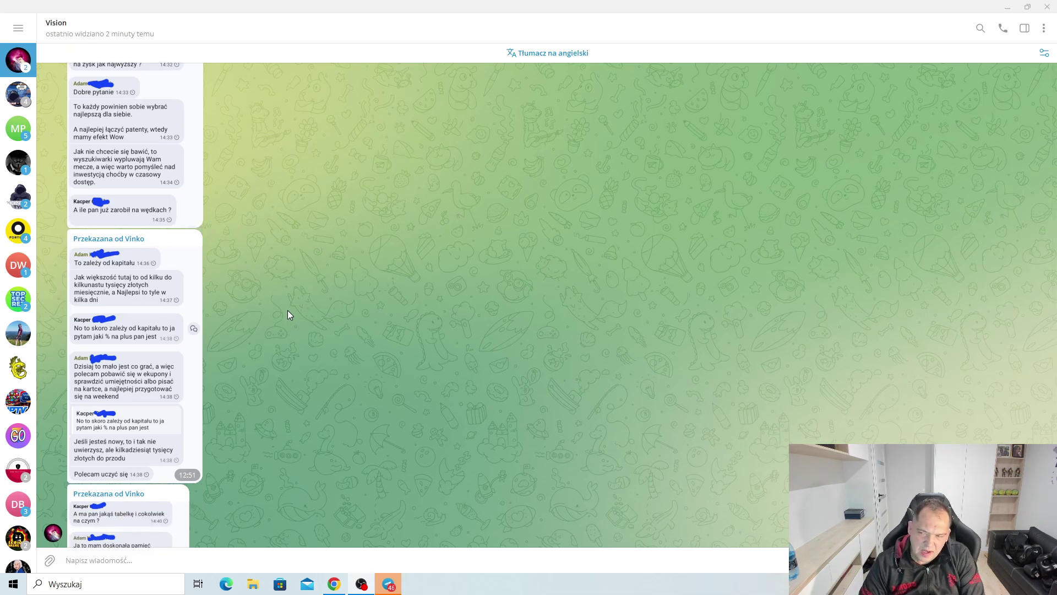
scroll(288, 315, "down", 1)
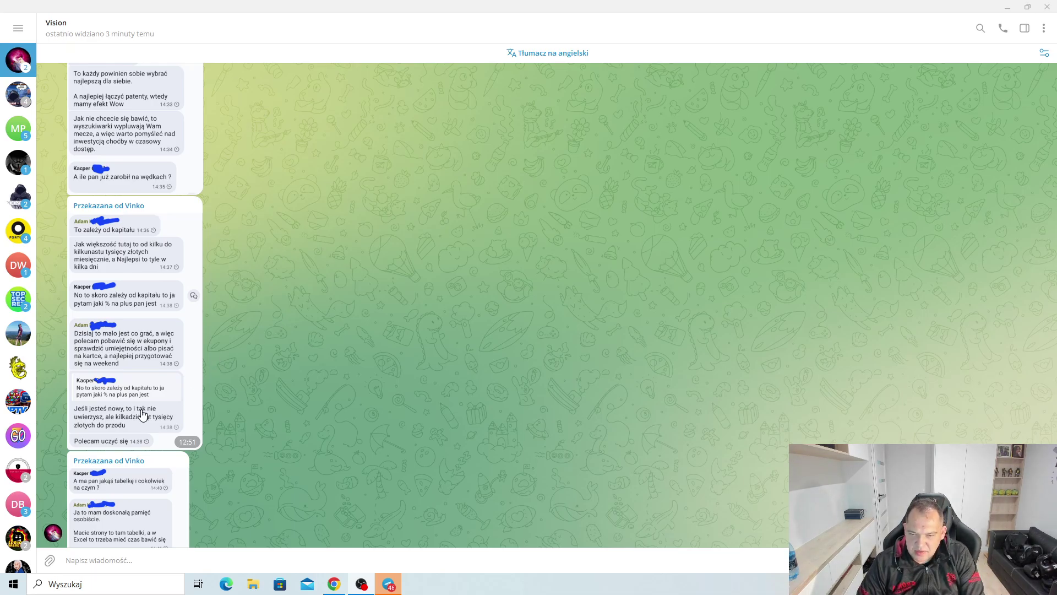
React with a red heart to the 12:51 forwarded message about capital and profit percentages
double_click(128, 428)
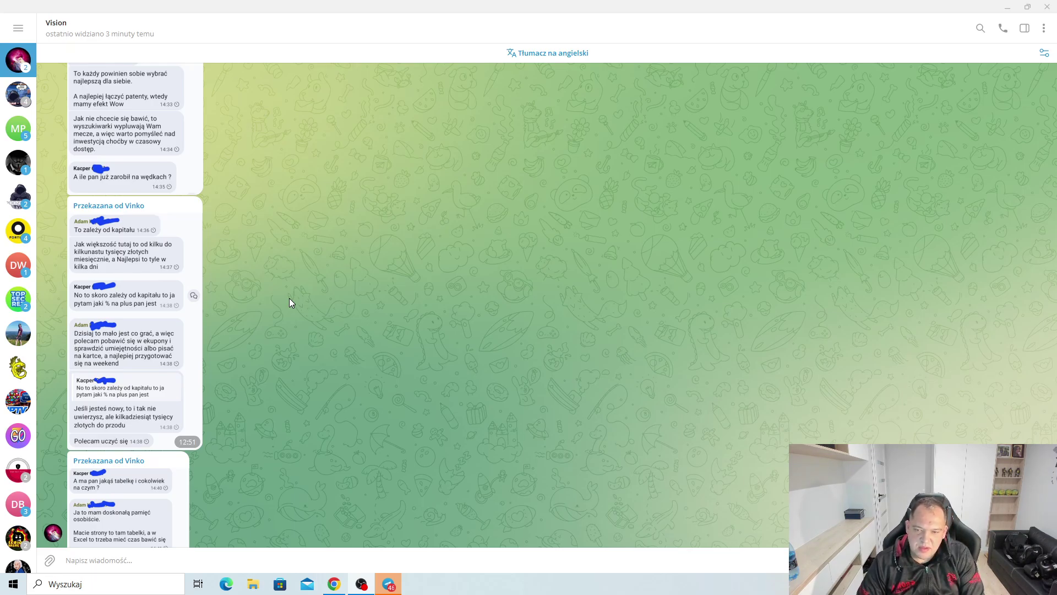
scroll(282, 284, "down", 2)
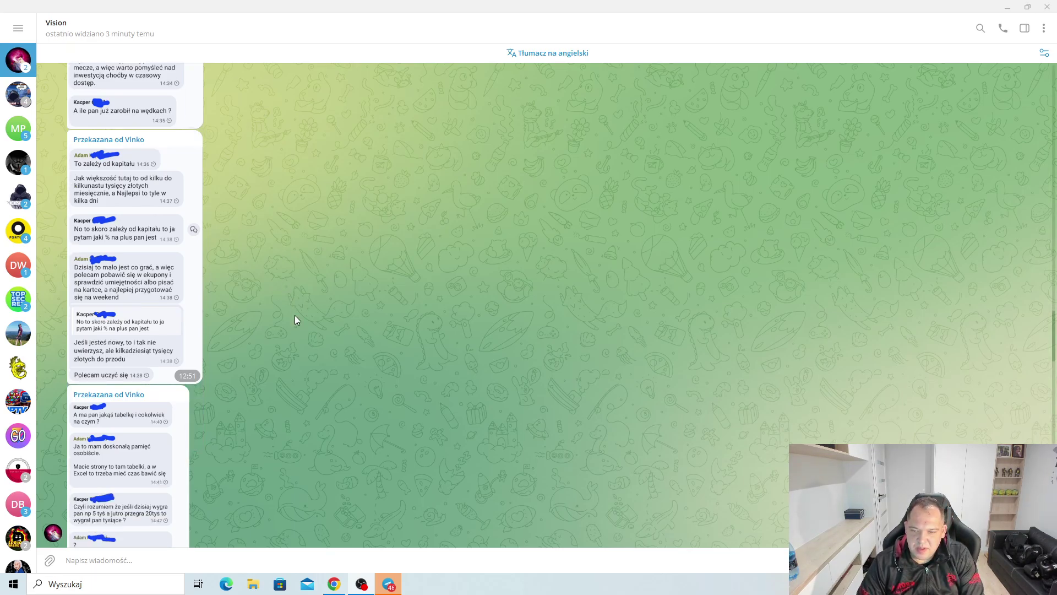
scroll(279, 343, "down", 1)
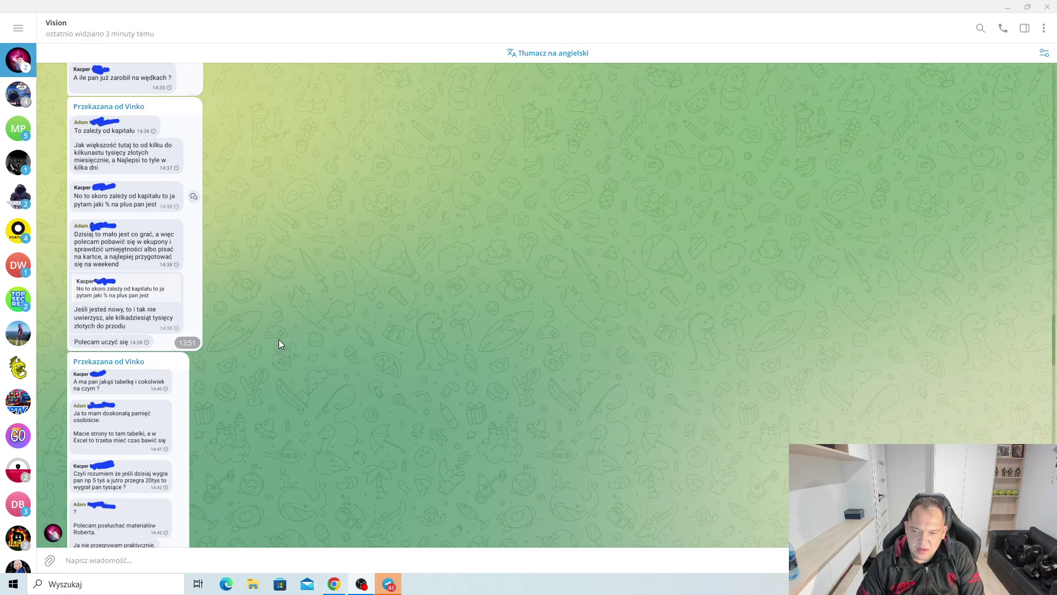
scroll(278, 339, "down", 1)
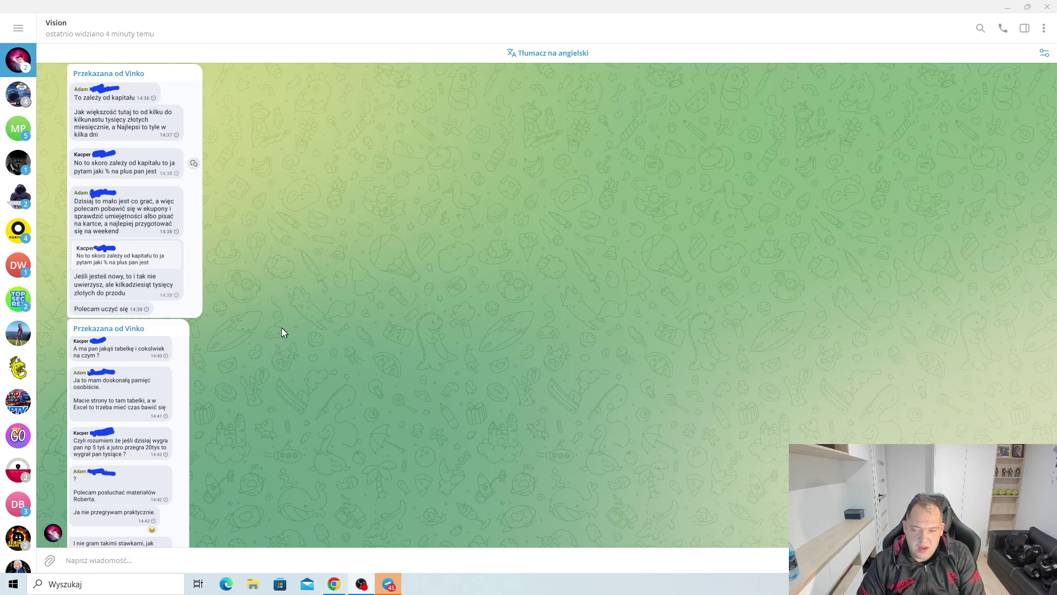
scroll(278, 351, "down", 1)
scroll(278, 351, "down", 1)
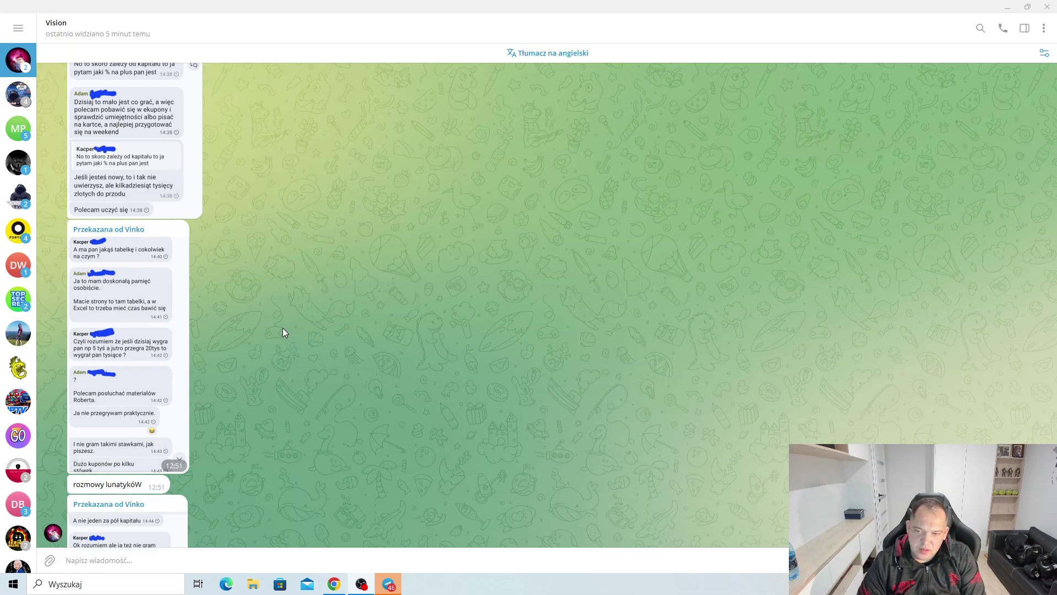
scroll(296, 329, "down", 1)
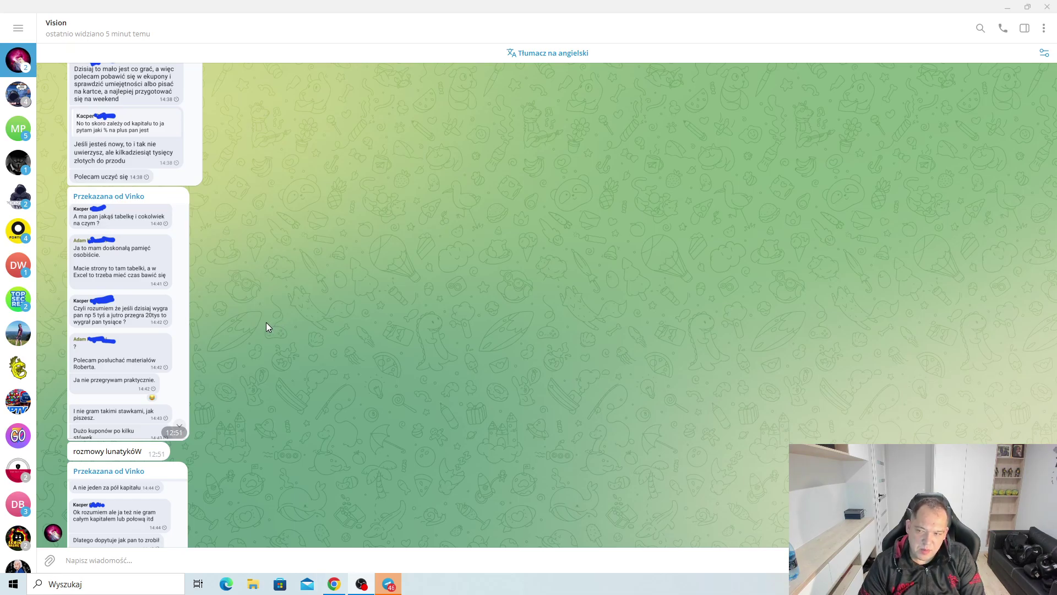
scroll(257, 325, "down", 1)
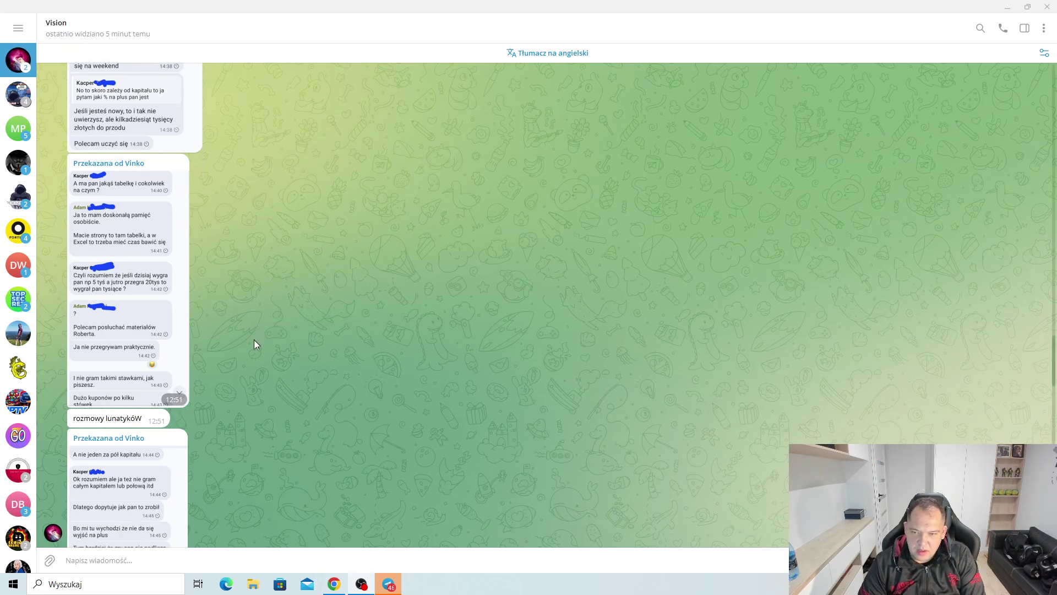
scroll(161, 386, "down", 1)
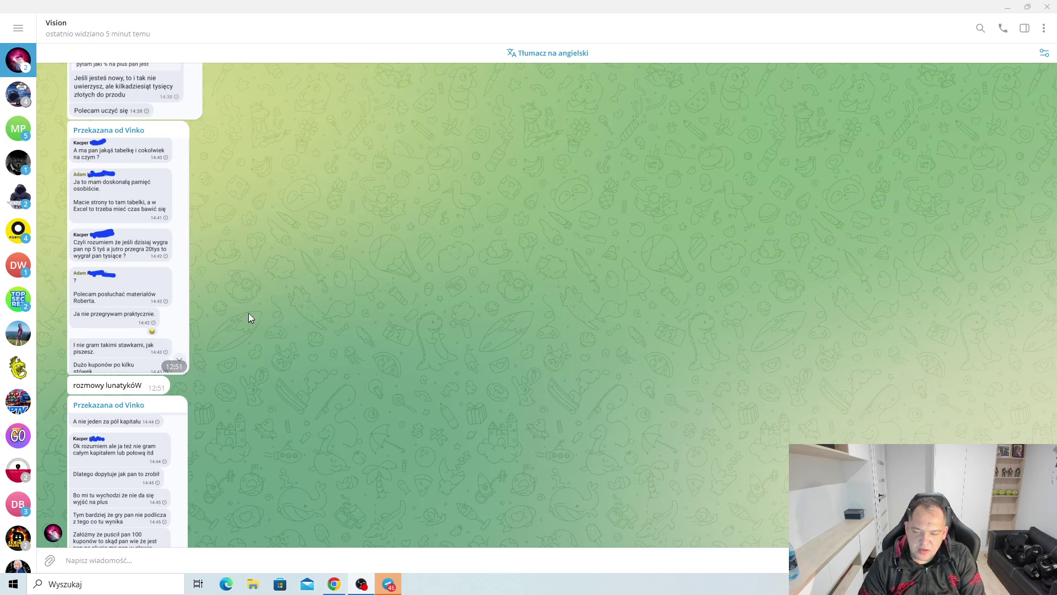
scroll(250, 311, "down", 1)
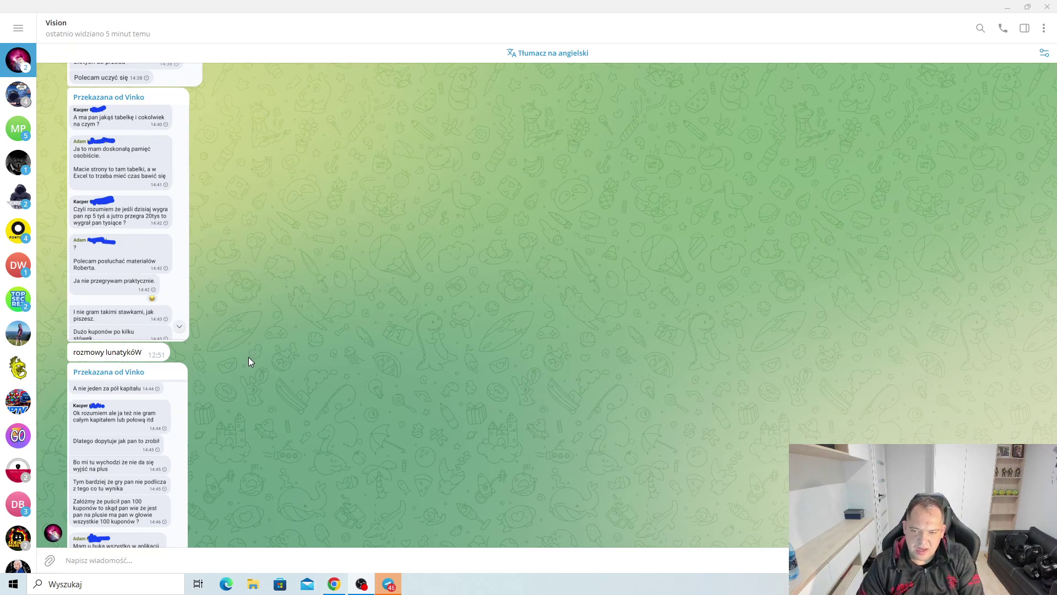
scroll(244, 364, "down", 1)
scroll(245, 354, "down", 1)
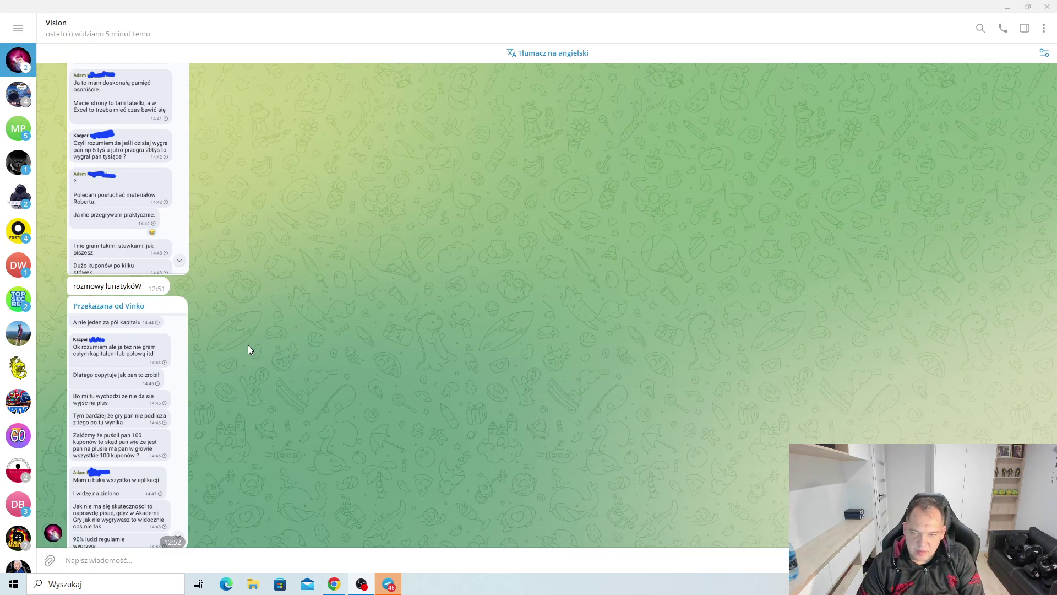
scroll(248, 344, "down", 1)
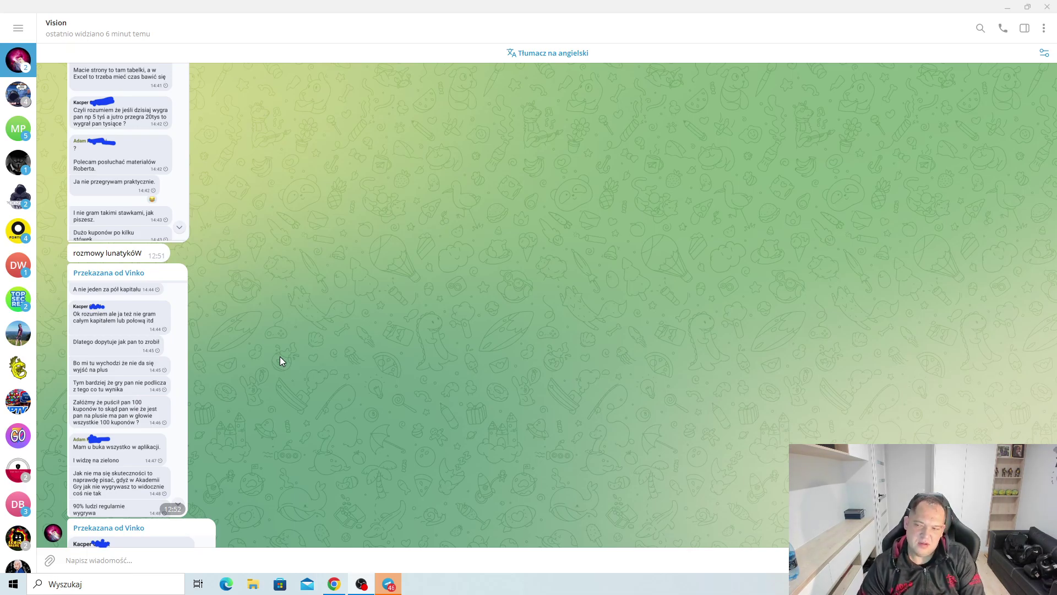
scroll(278, 315, "down", 1)
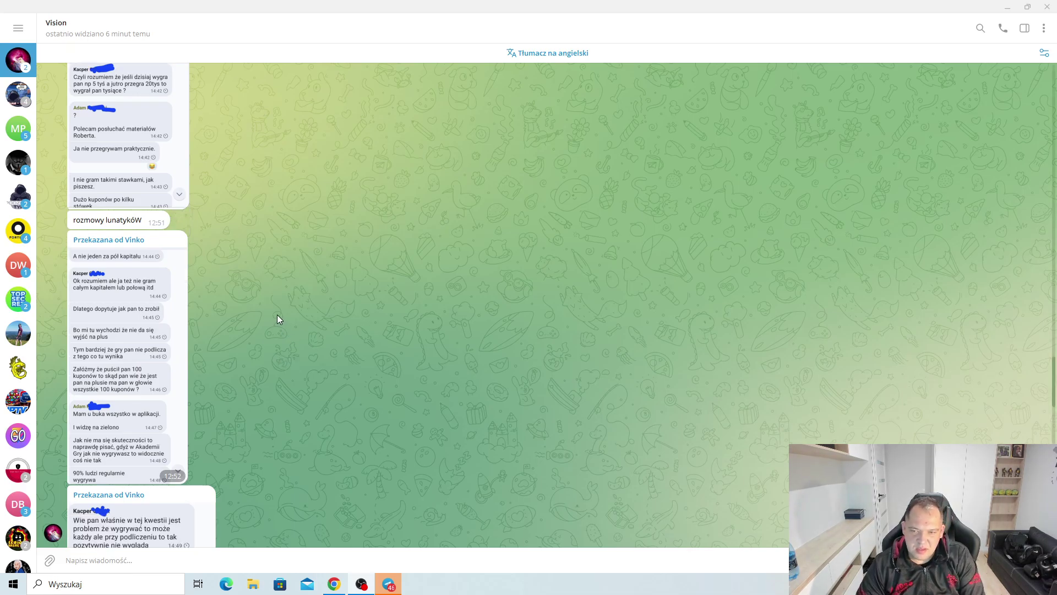
scroll(259, 322, "down", 1)
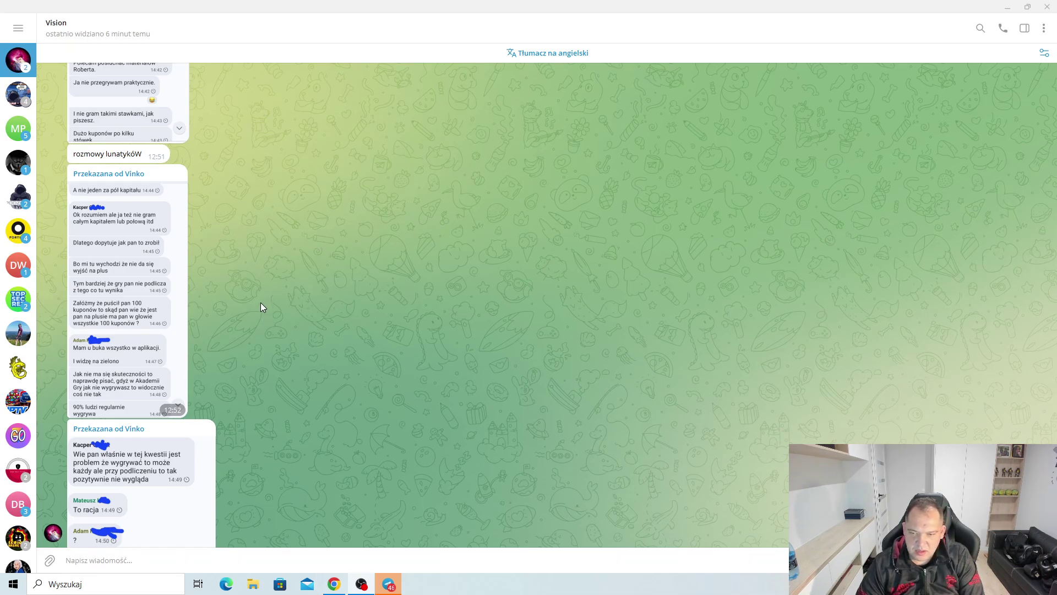
scroll(260, 303, "down", 1)
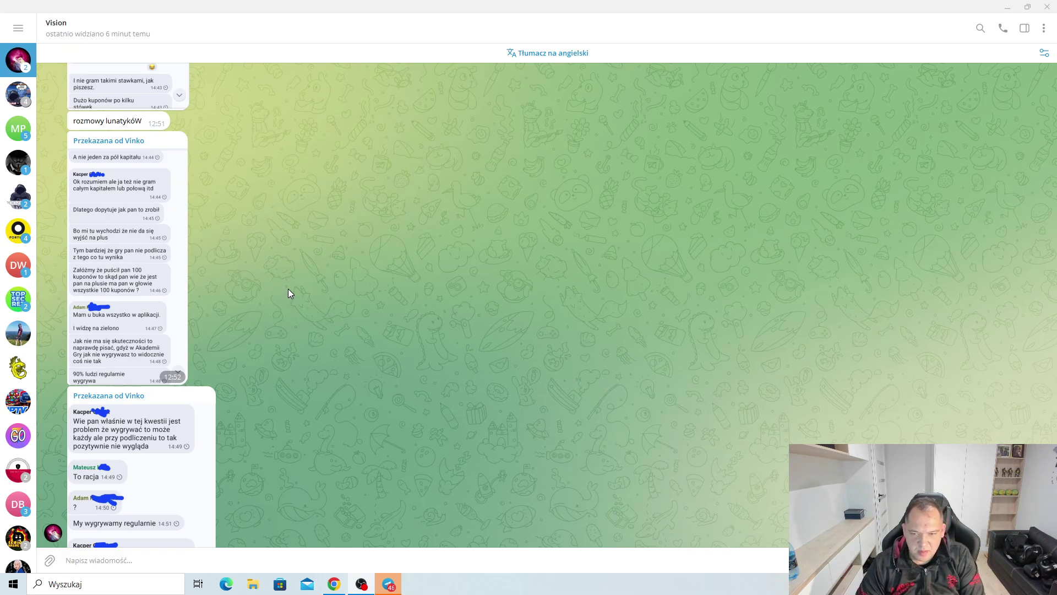
scroll(288, 288, "down", 1)
scroll(288, 288, "down", 1)
scroll(291, 288, "down", 2)
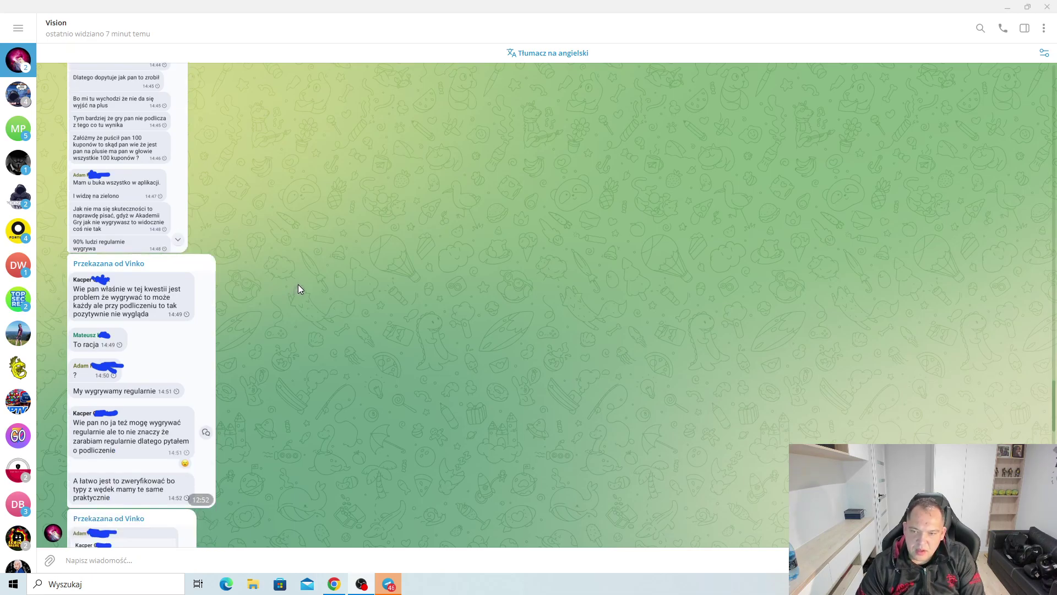
scroll(293, 297, "down", 1)
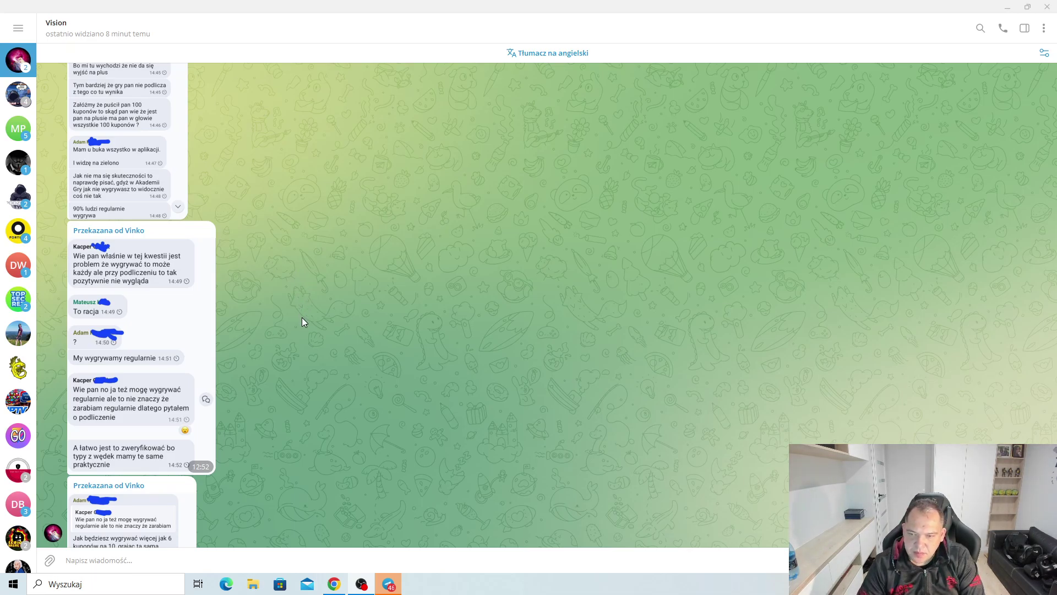
scroll(304, 335, "down", 1)
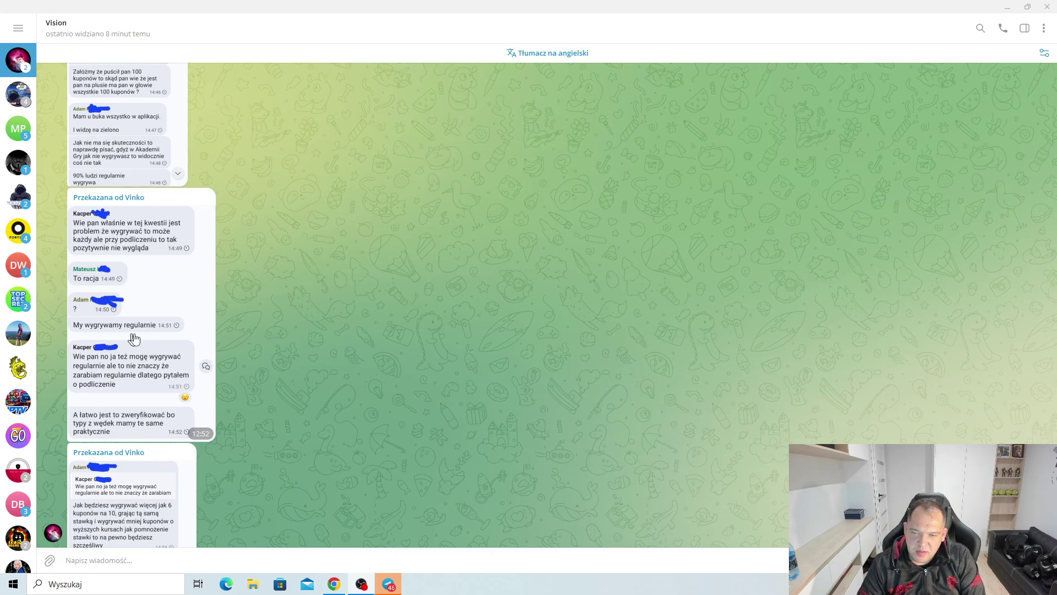
scroll(298, 298, "down", 1)
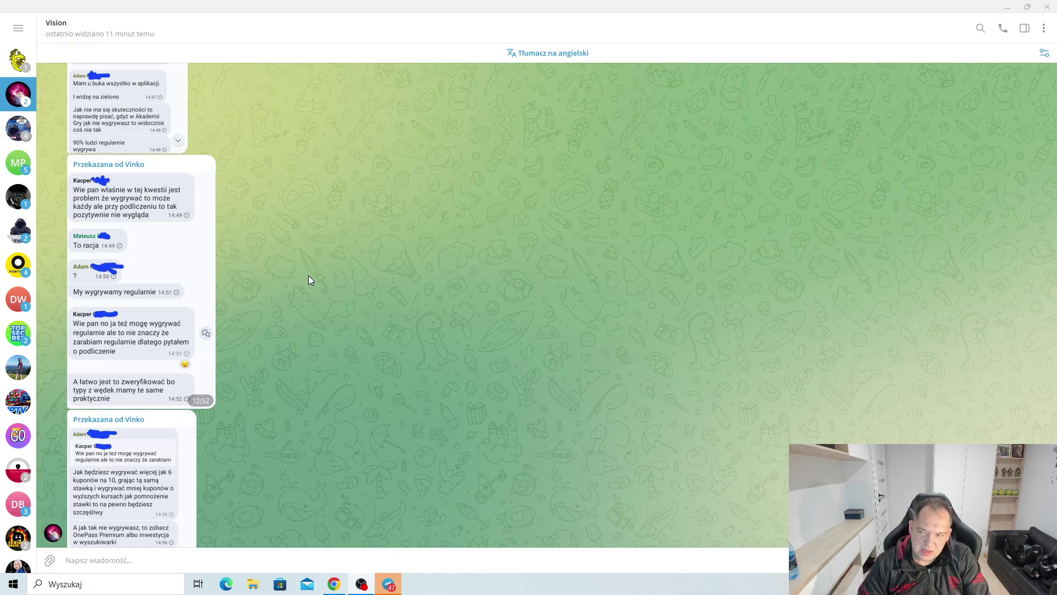
scroll(350, 265, "down", 1)
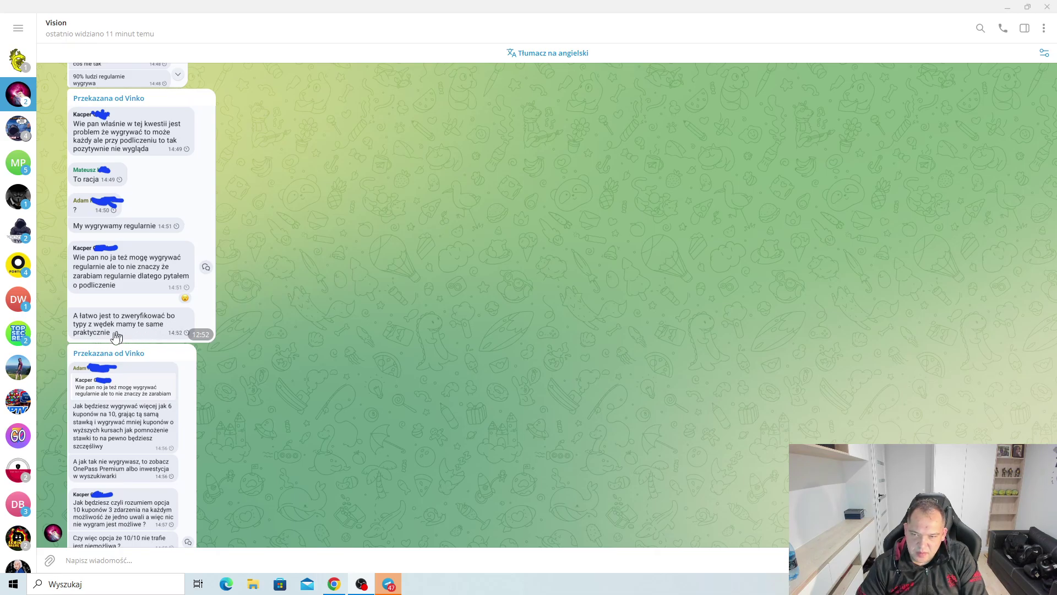
scroll(320, 305, "down", 2)
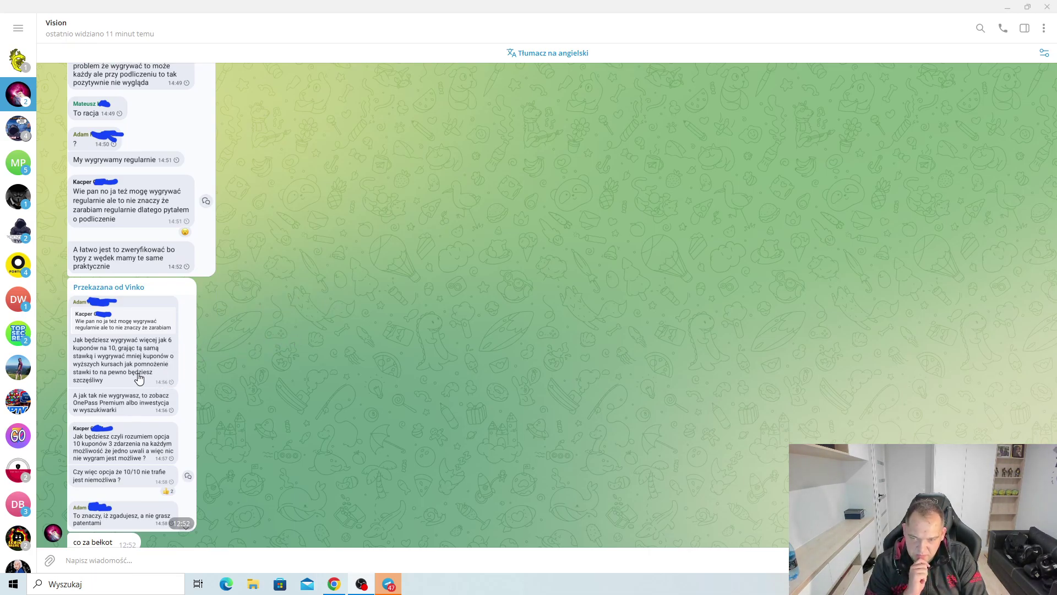
Add a heart reaction to the forwarded Vinko message ending 'a nie grasz patentami'
double_click(164, 372)
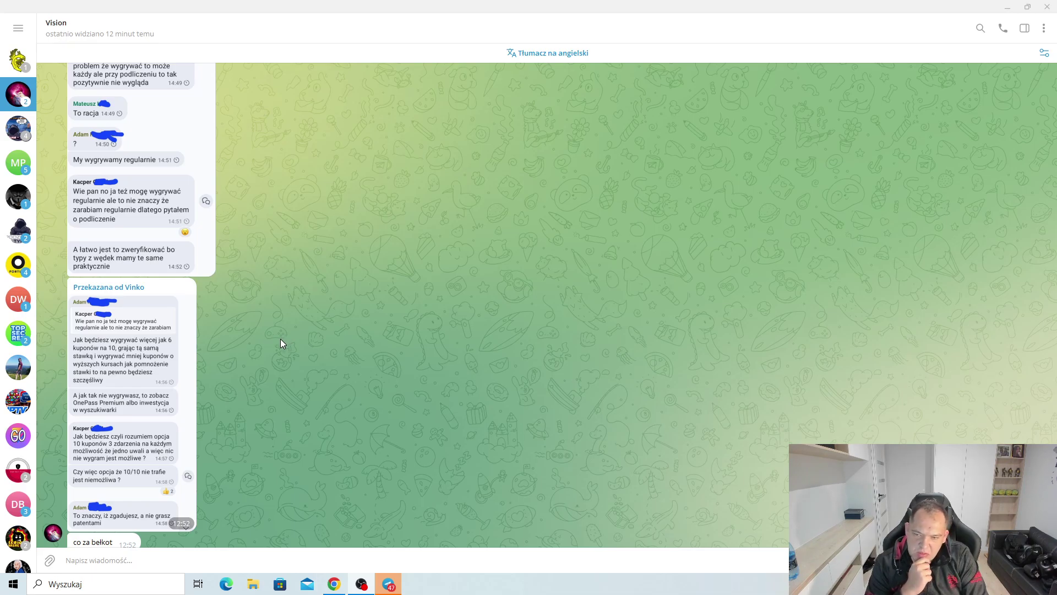
scroll(278, 338, "down", 1)
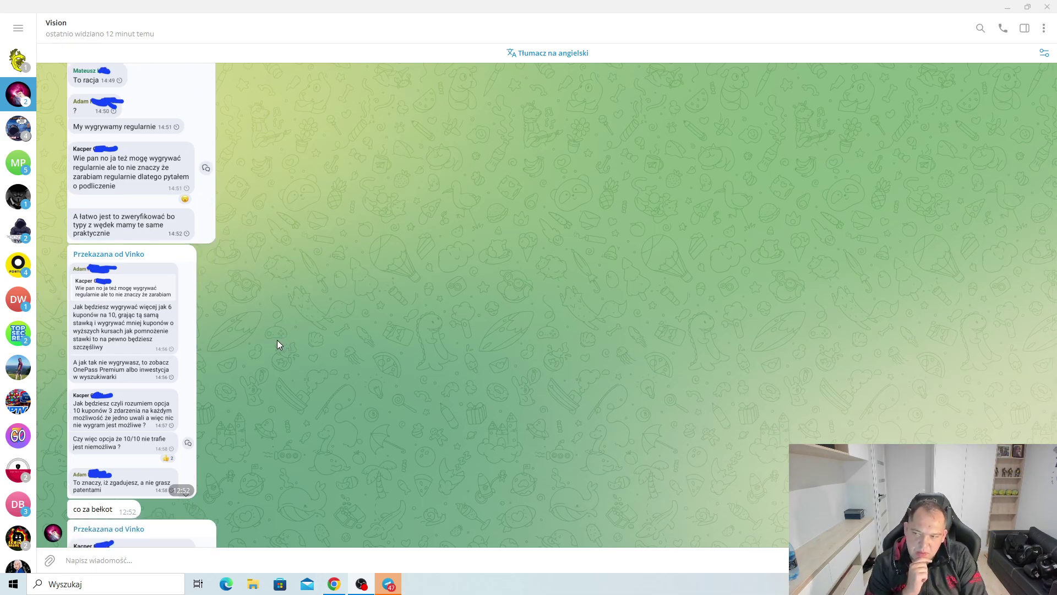
scroll(271, 333, "down", 2)
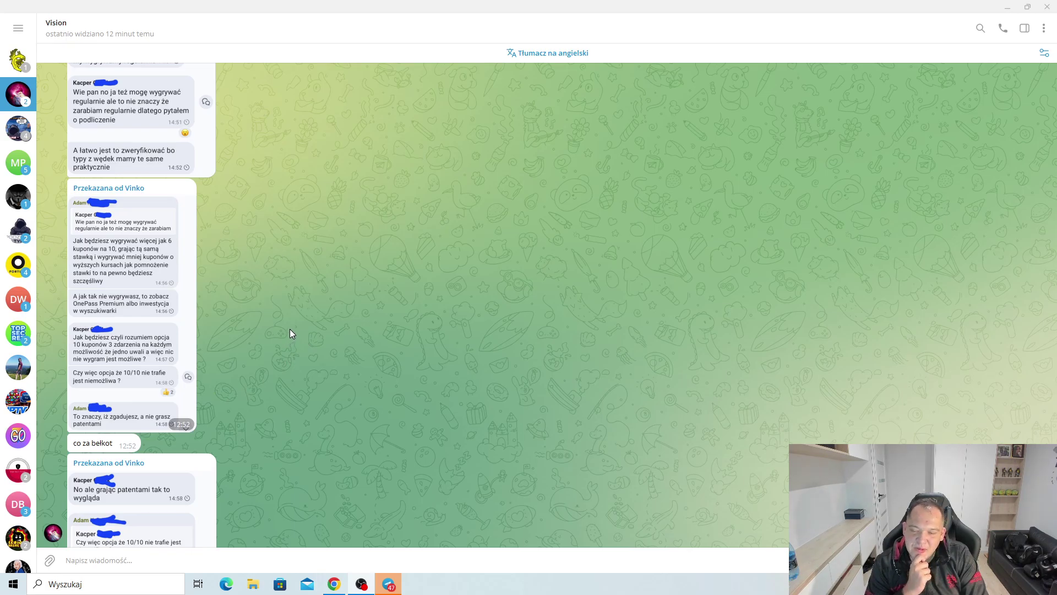
scroll(290, 331, "down", 2)
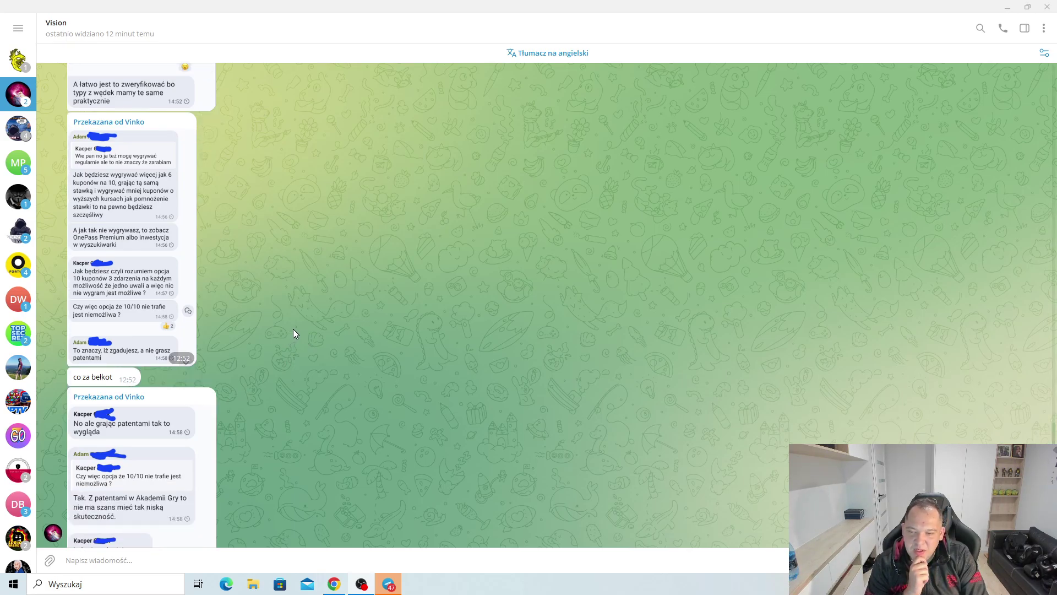
scroll(293, 334, "down", 2)
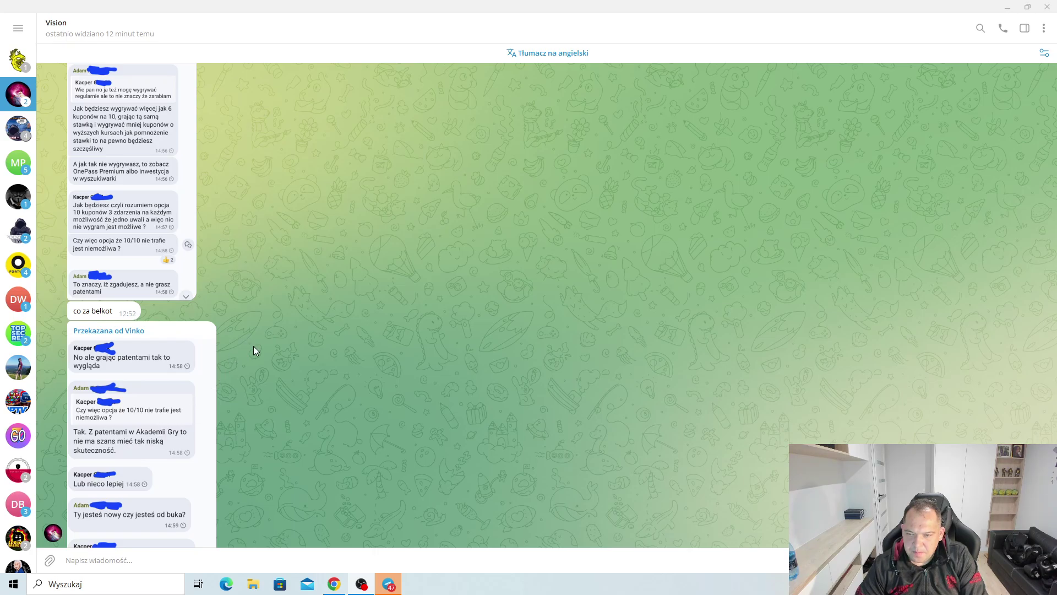
scroll(254, 350, "down", 1)
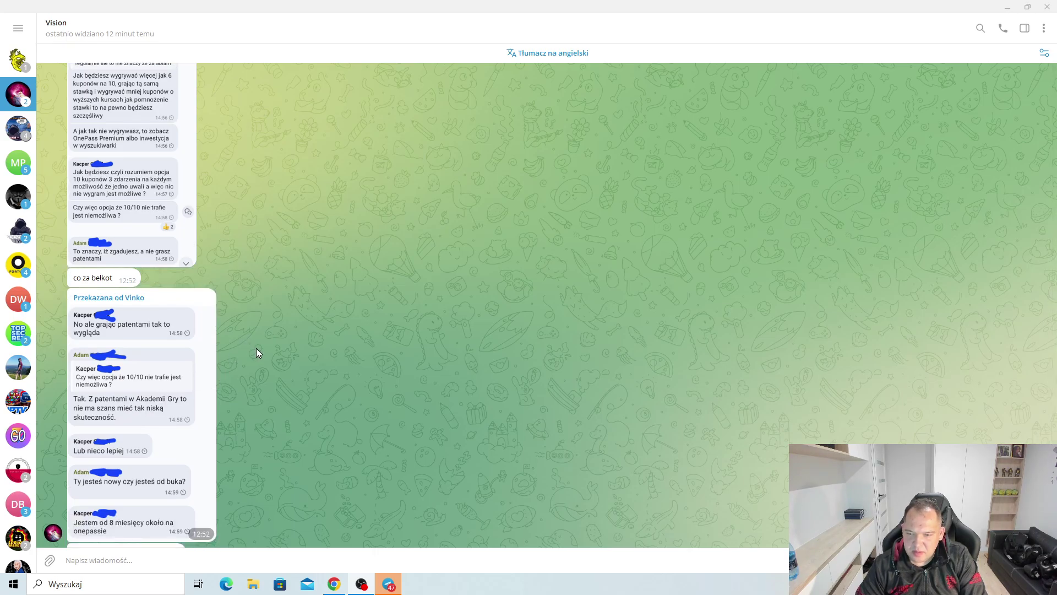
Heart-react to the next forwarded Vinko message further down the chat
double_click(174, 400)
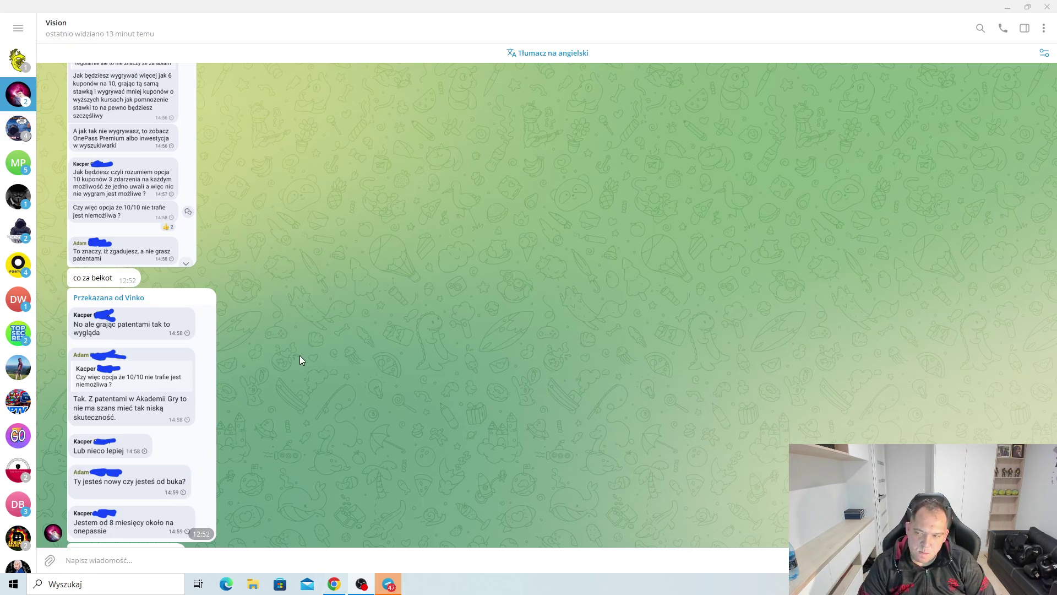
scroll(295, 360, "down", 1)
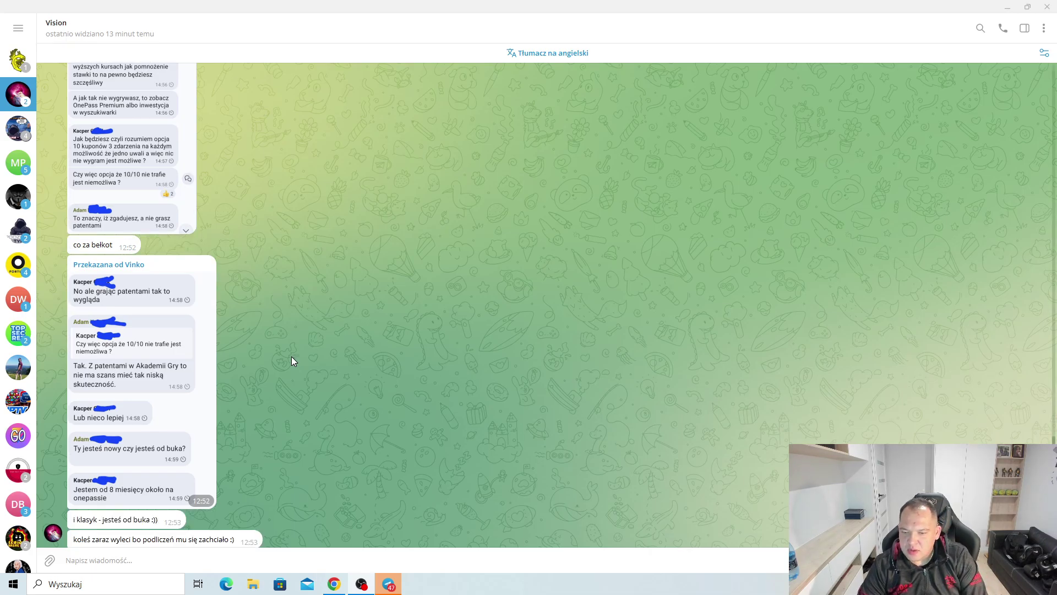
scroll(291, 361, "down", 1)
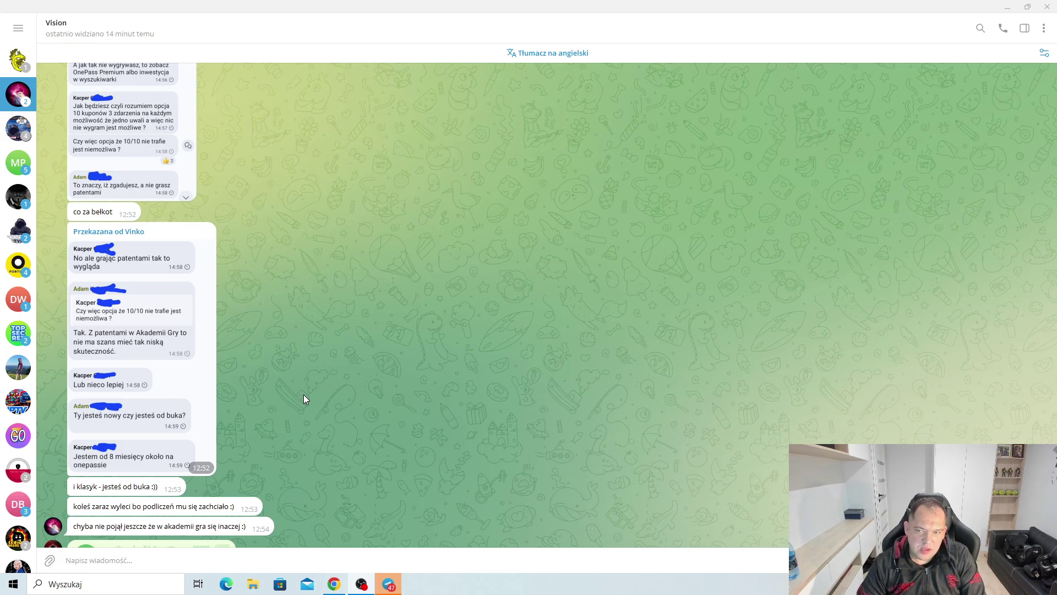
scroll(303, 395, "up", 2)
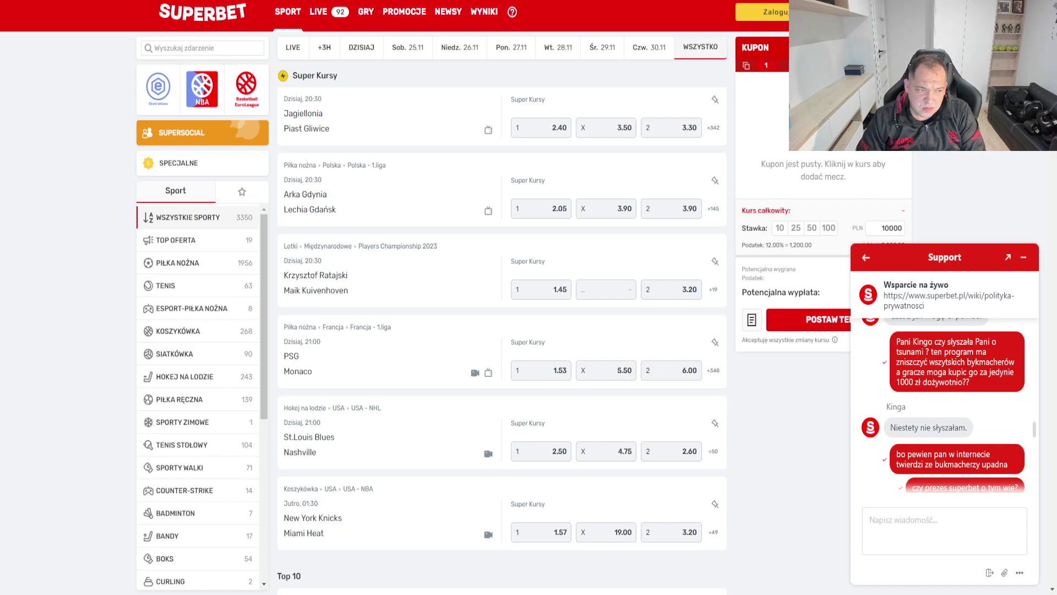
scroll(943, 404, "up", 2)
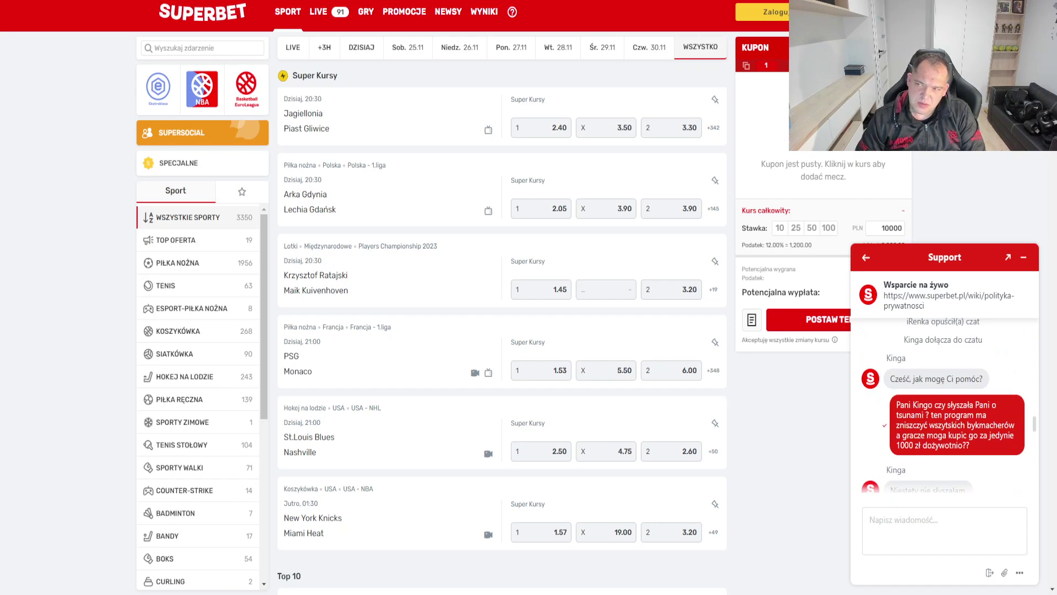